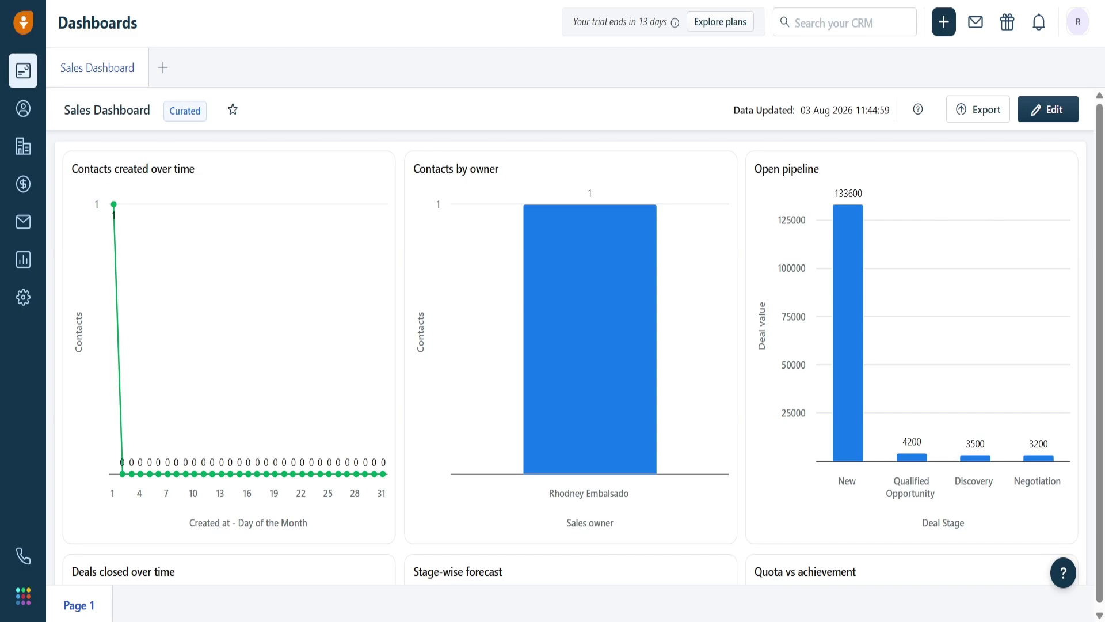
View the Freddy AI insights of the Widgetz.io CEO contact, including the add-to-sales-sequence option, without adding the contact to a sequence
mouse_move(636, 167)
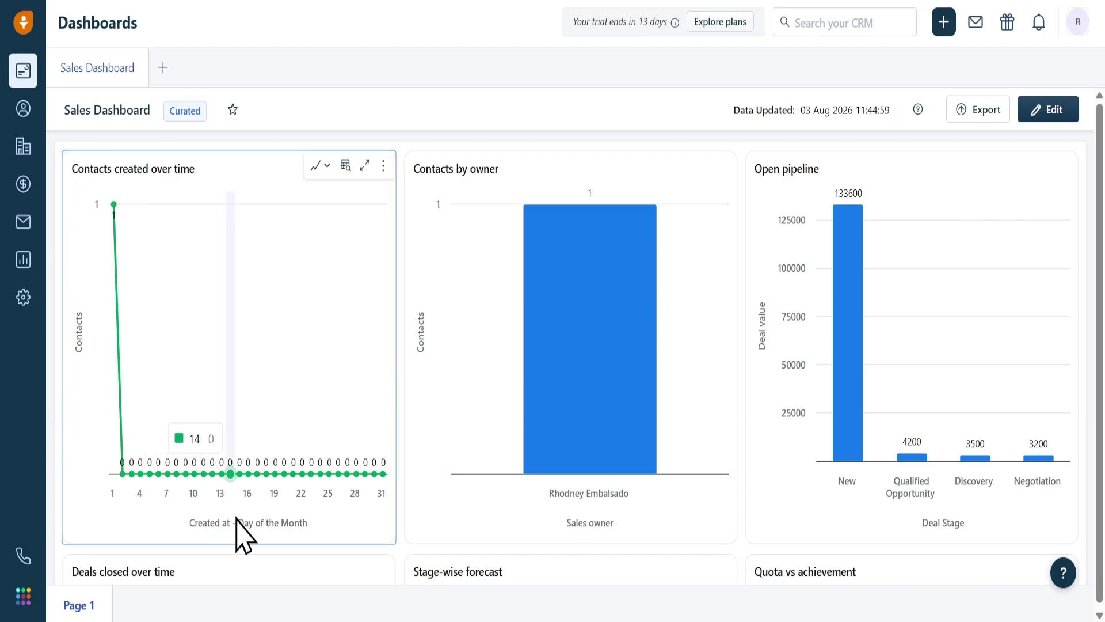
click(23, 118)
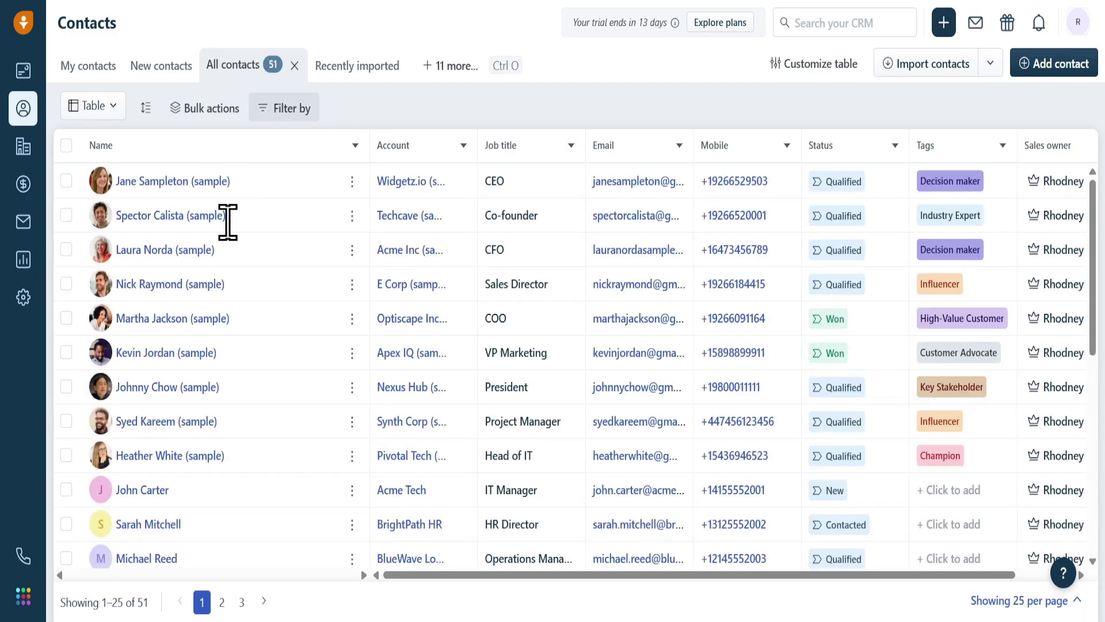
click(157, 185)
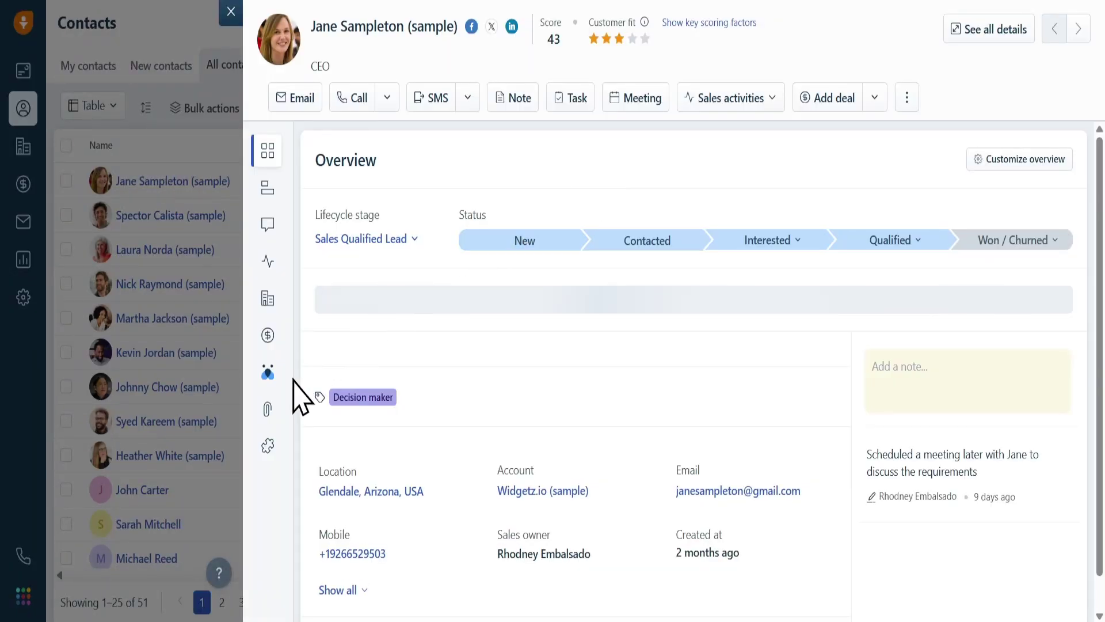
click(261, 371)
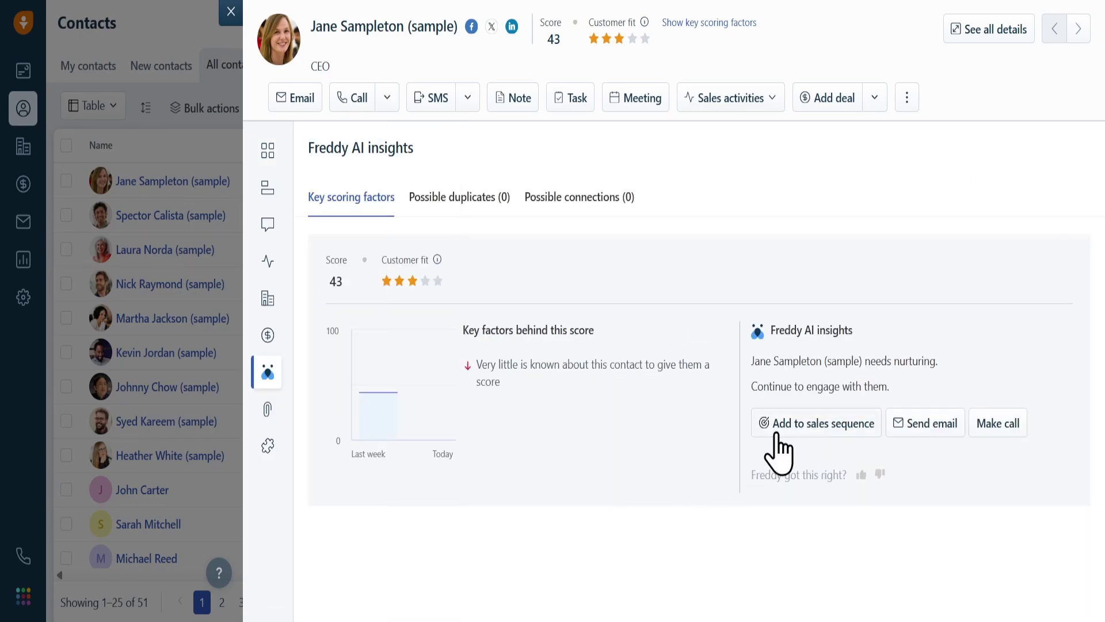
click(810, 416)
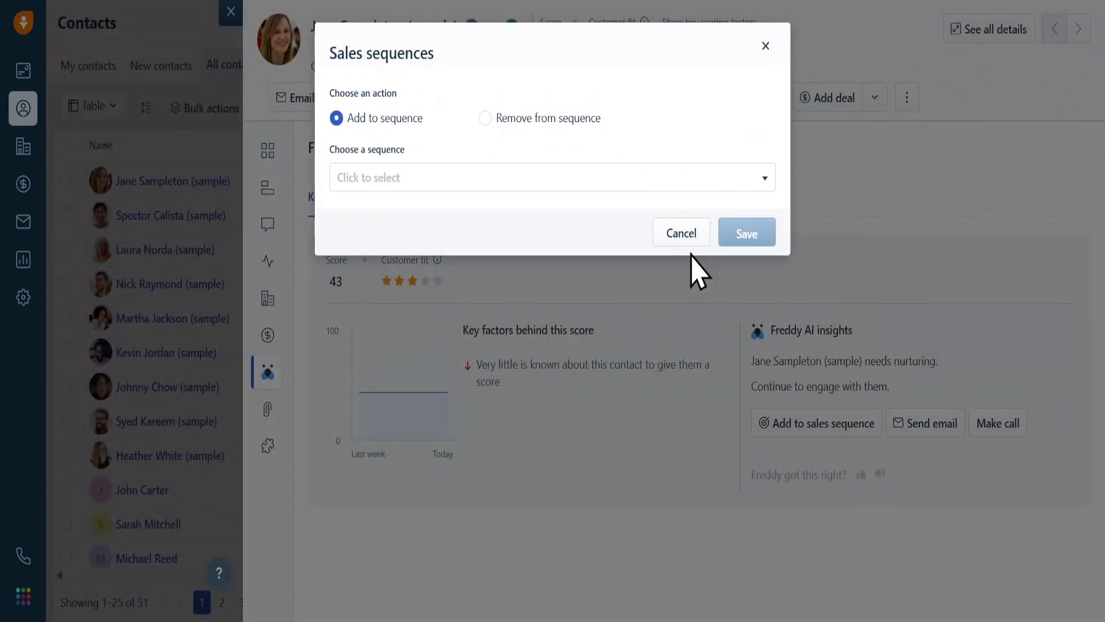
click(685, 233)
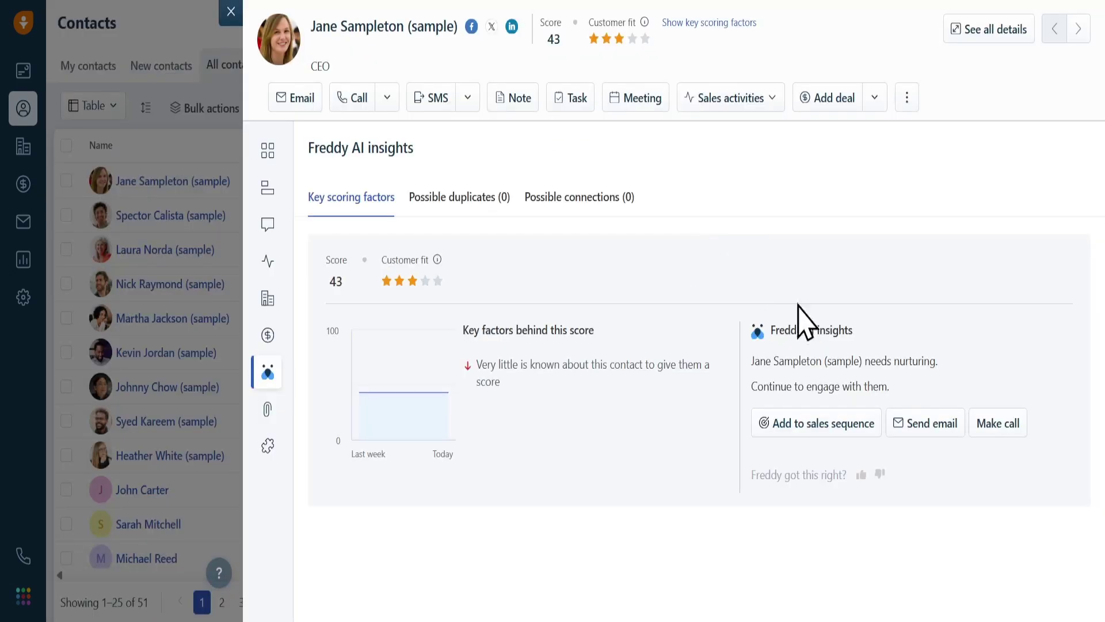
Start an email to the contact from the Freddy AI insights with subject "CRM DEmo" and body "Demo Schedule"
click(923, 429)
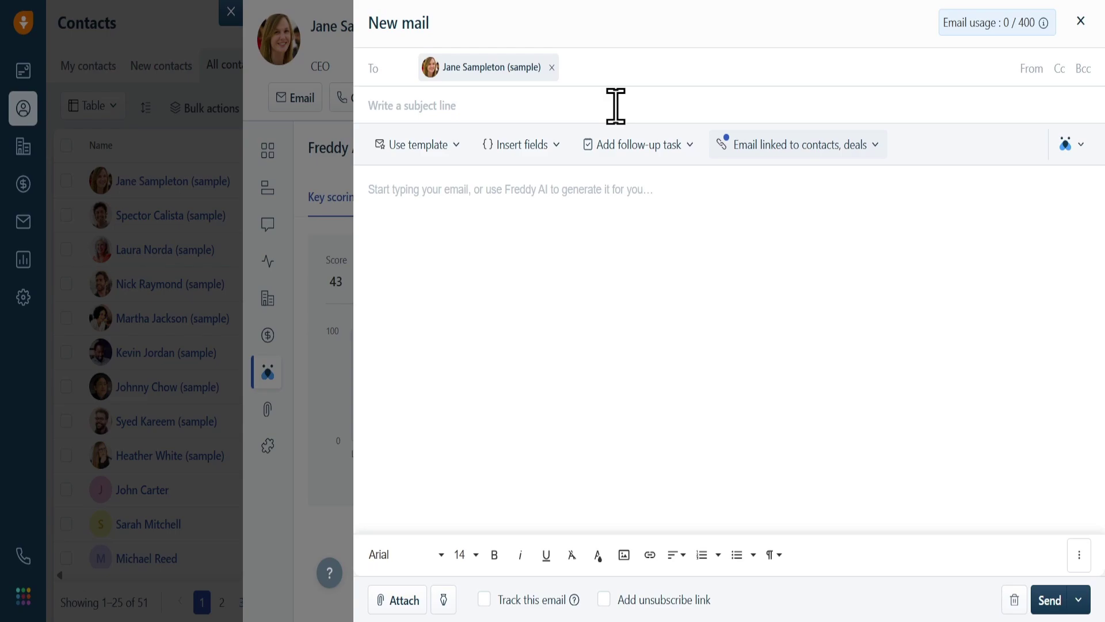
text(CRM DEmo)
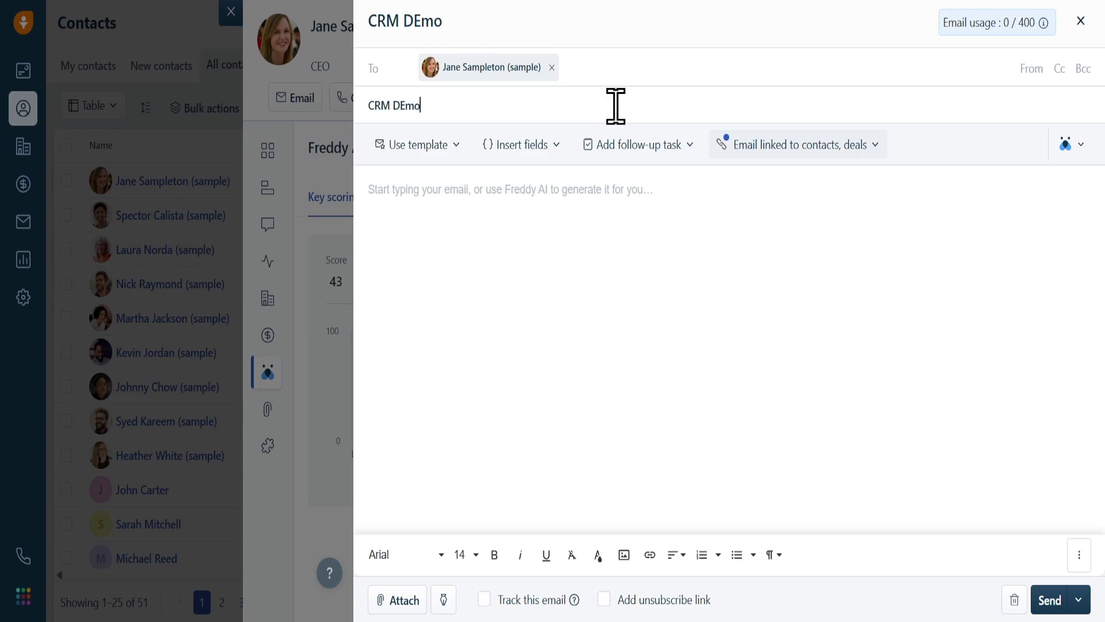
click(507, 252)
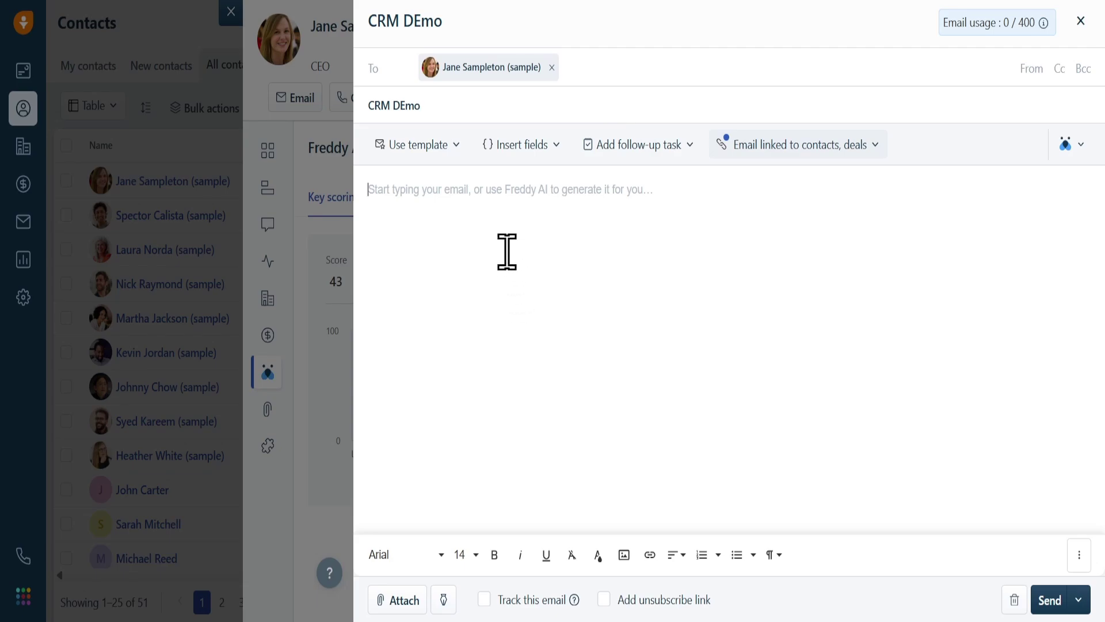
text(Demo Schedule)
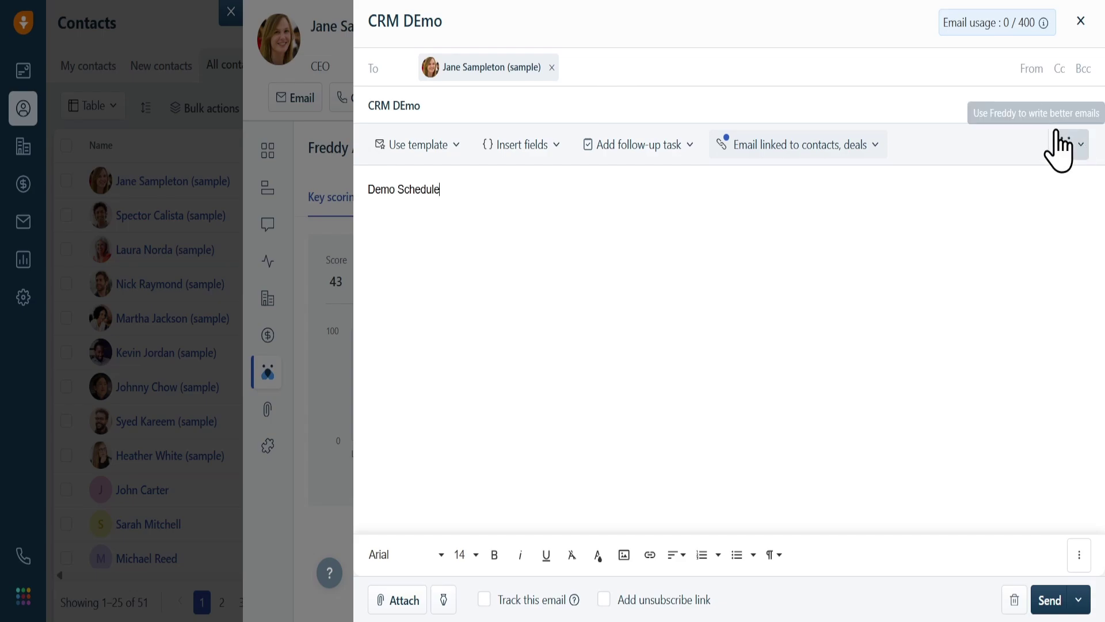
click(1074, 152)
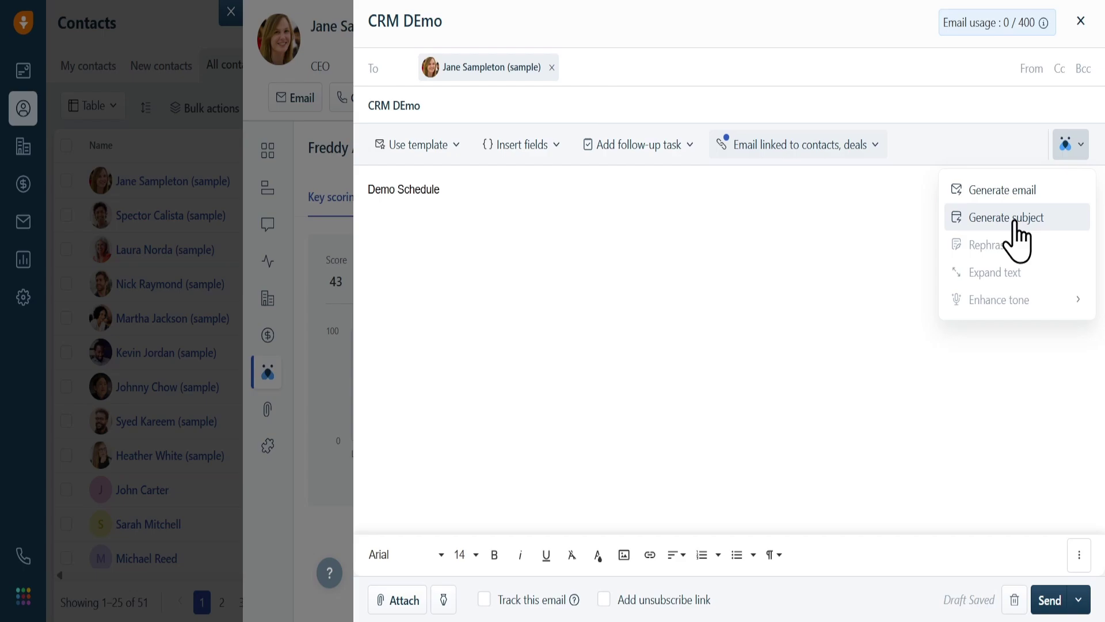
drag(1018, 195, 1025, 227)
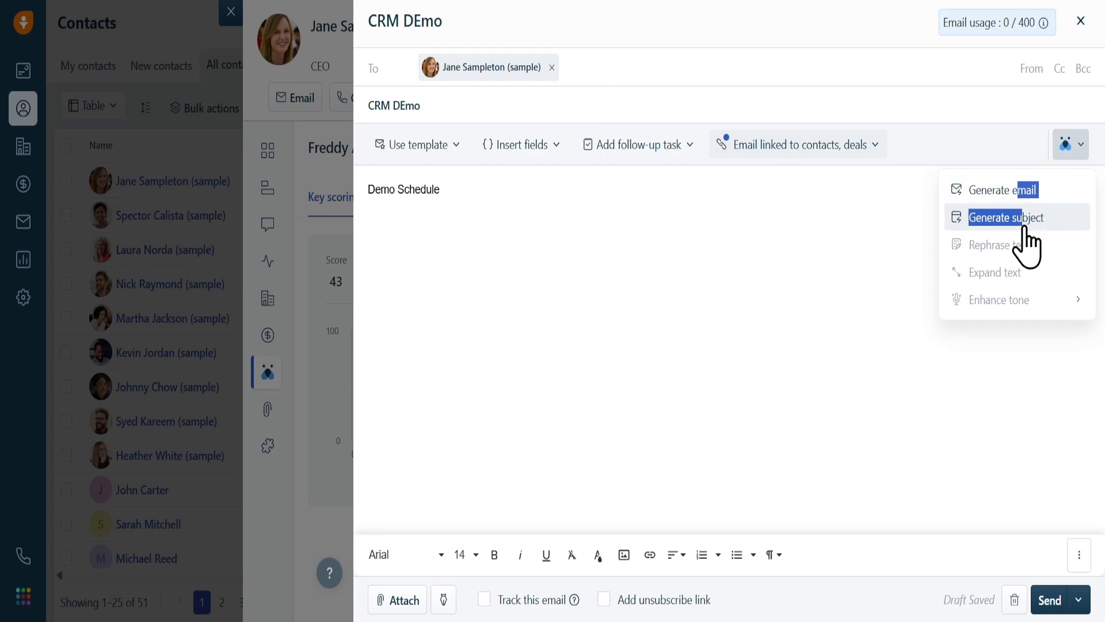
click(1023, 236)
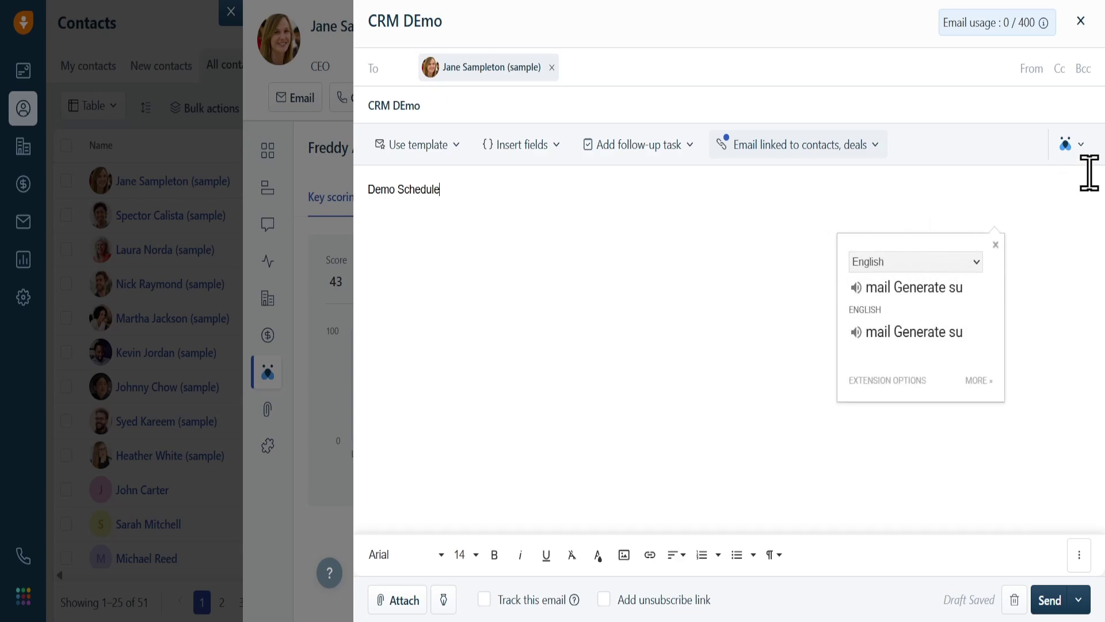
click(1072, 142)
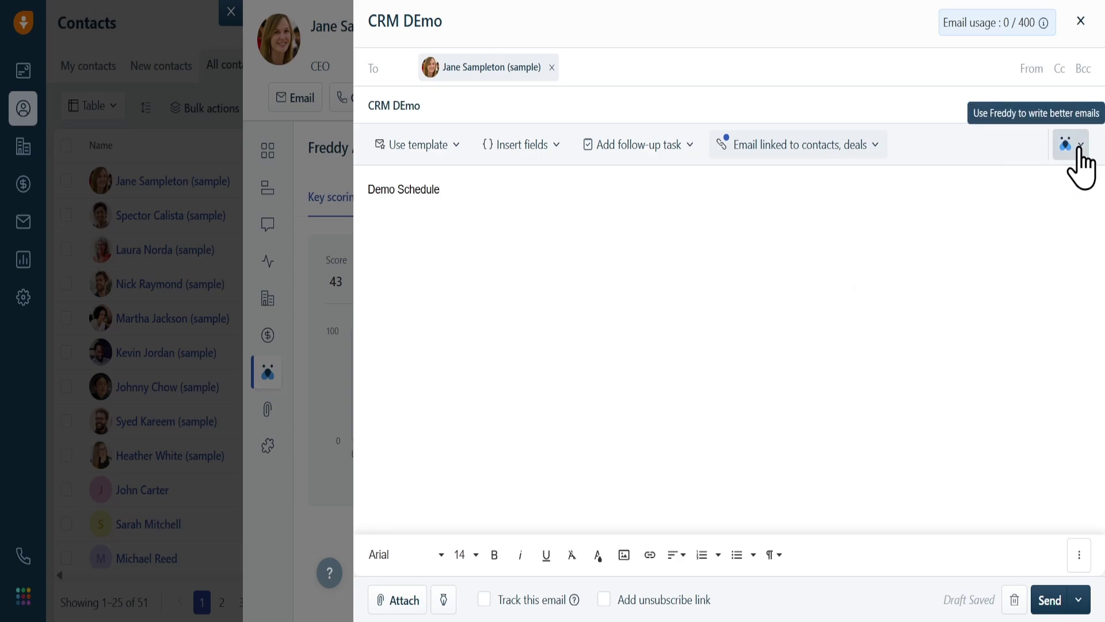
Generate email subjects with Freddy and use the formal suggestion "Invitation to Experience a Comprehensive CRM Demonstration"
click(1051, 157)
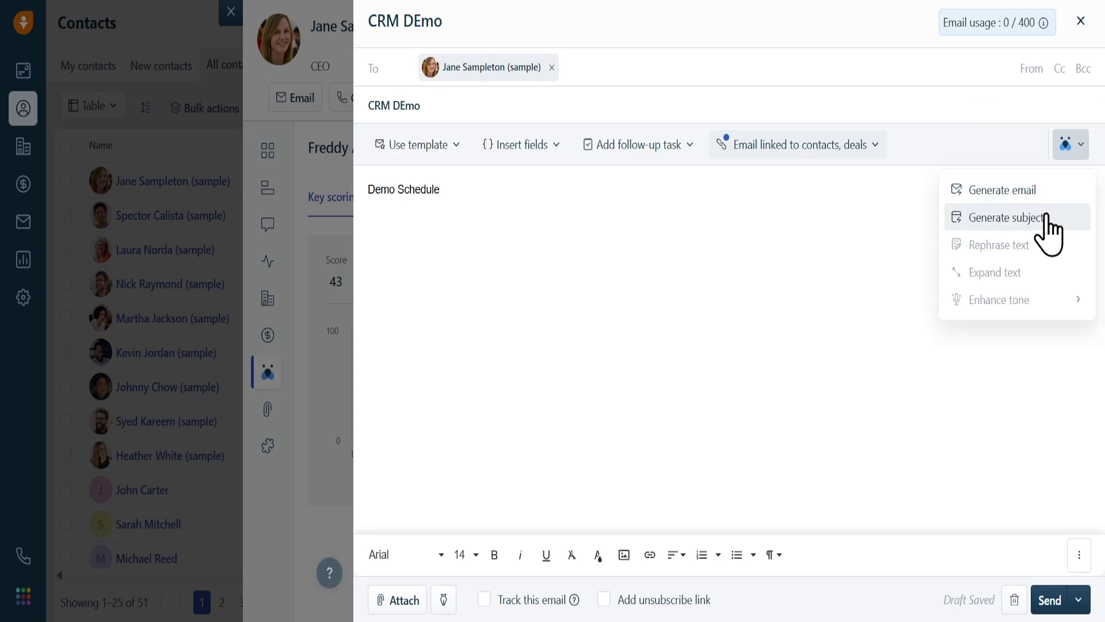
click(1031, 218)
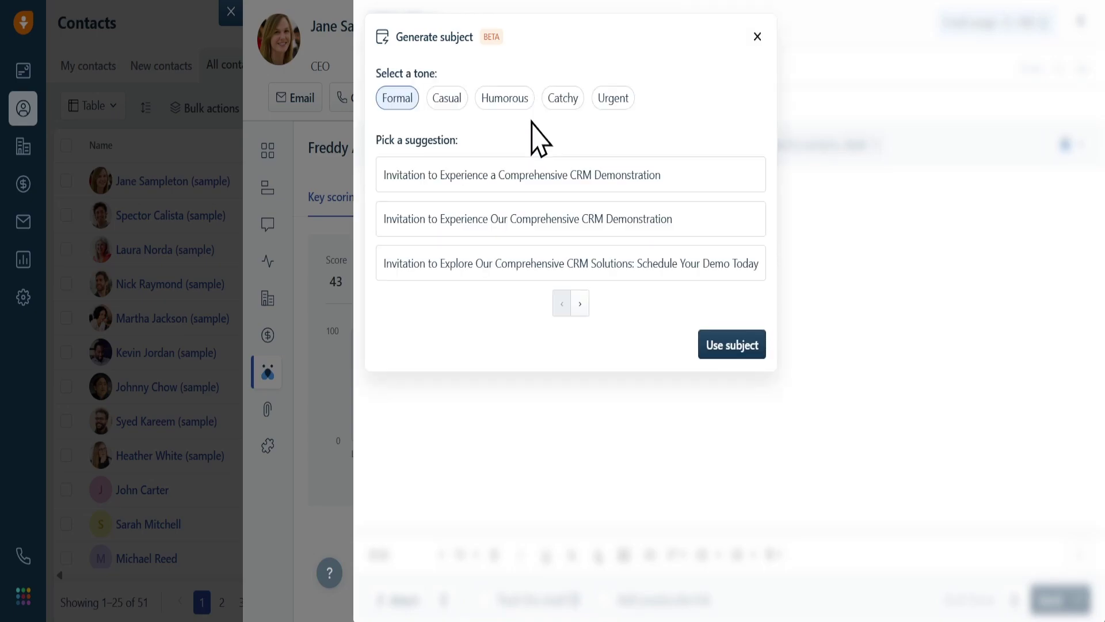
click(602, 174)
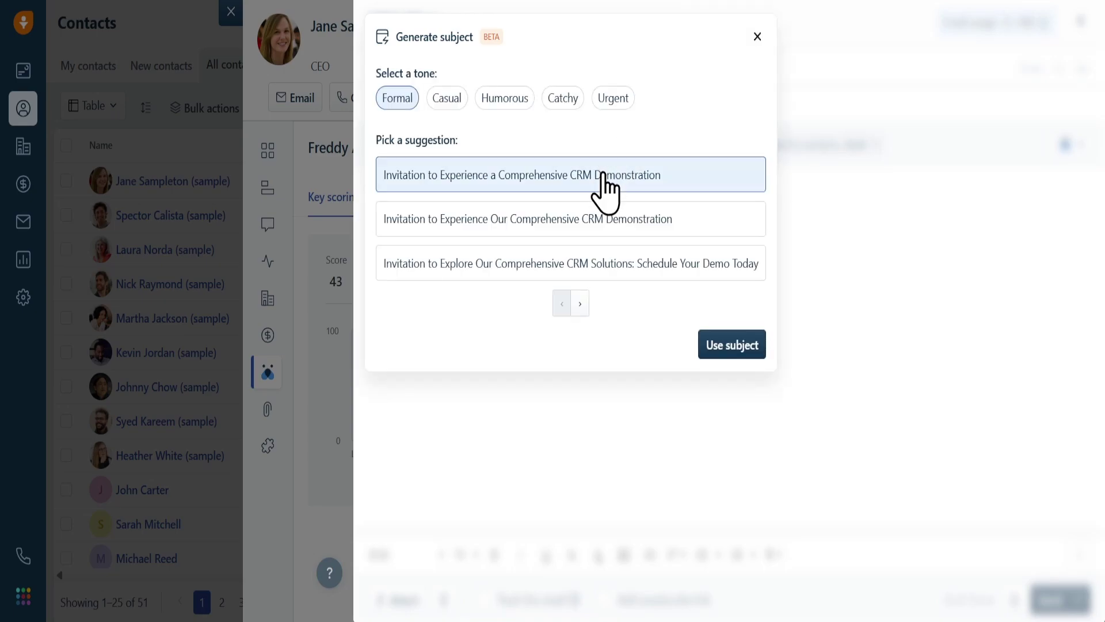
click(731, 345)
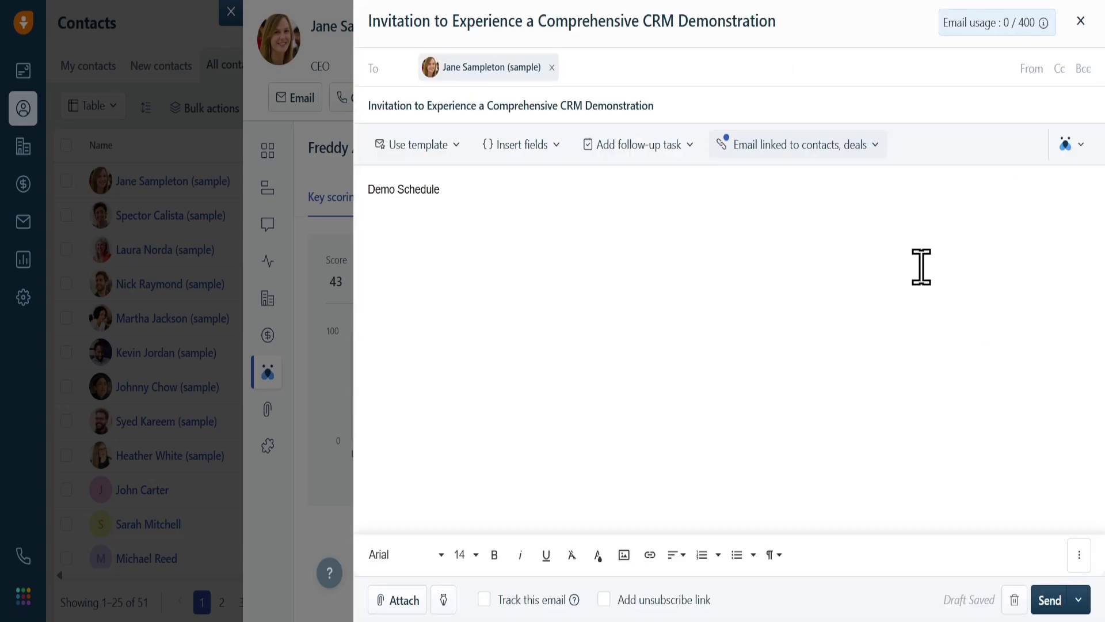
Generate a formal email body with Freddy, use it in the message, and close the draft without sending
click(1076, 145)
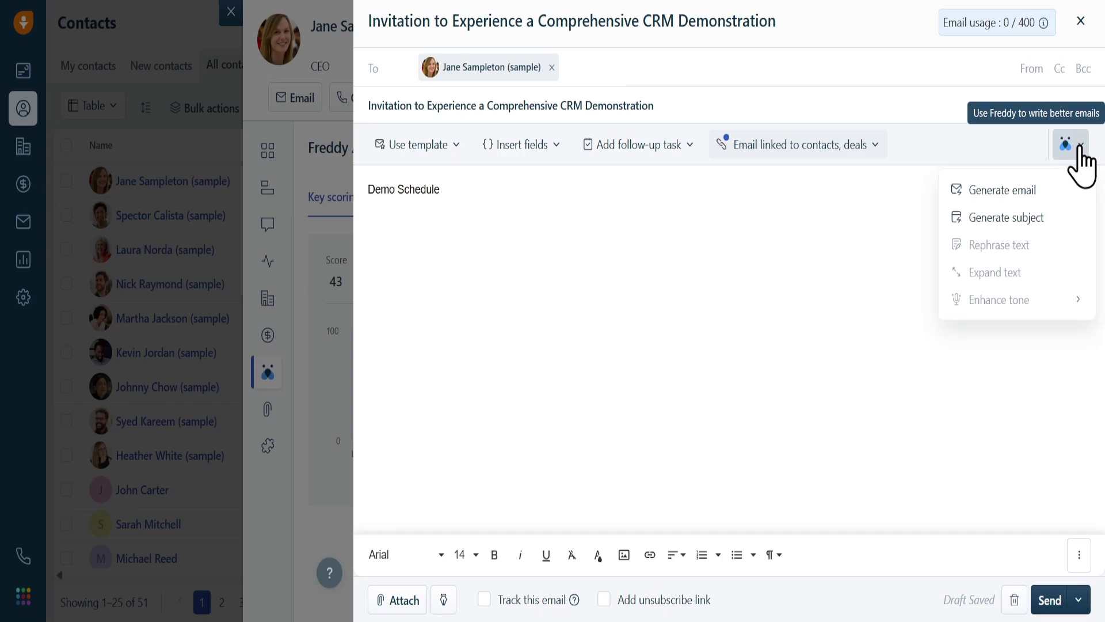
click(1028, 192)
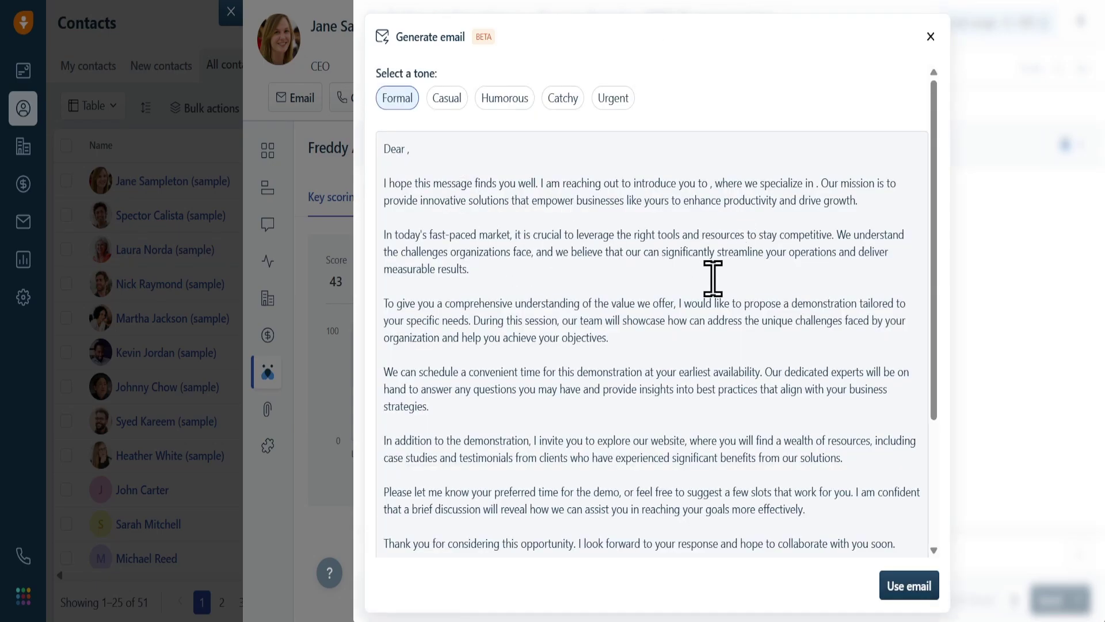
click(911, 586)
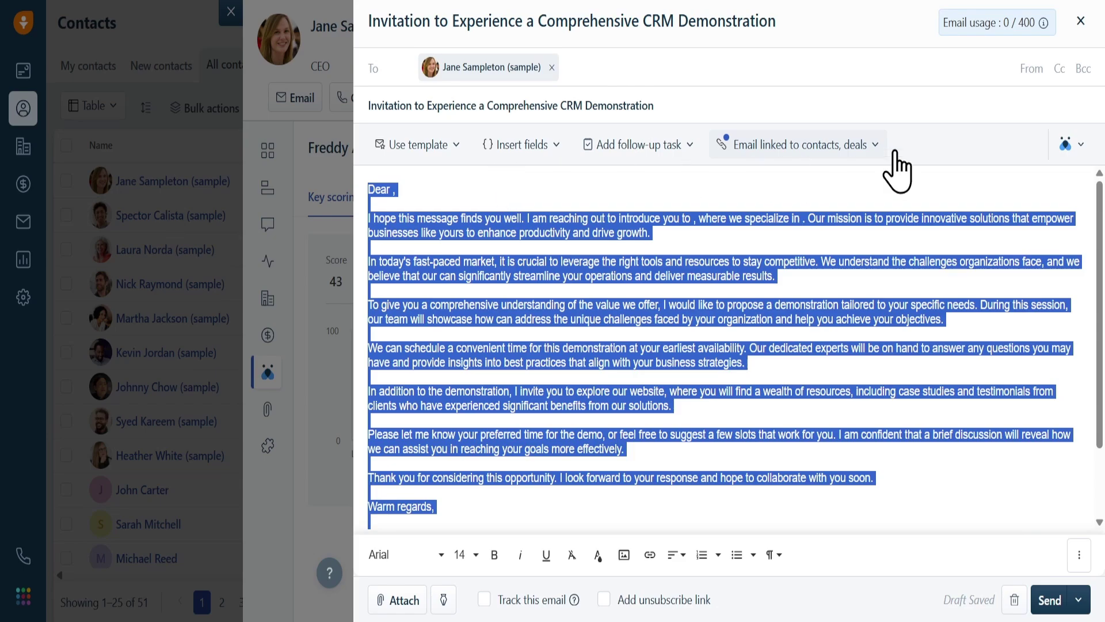
click(1080, 21)
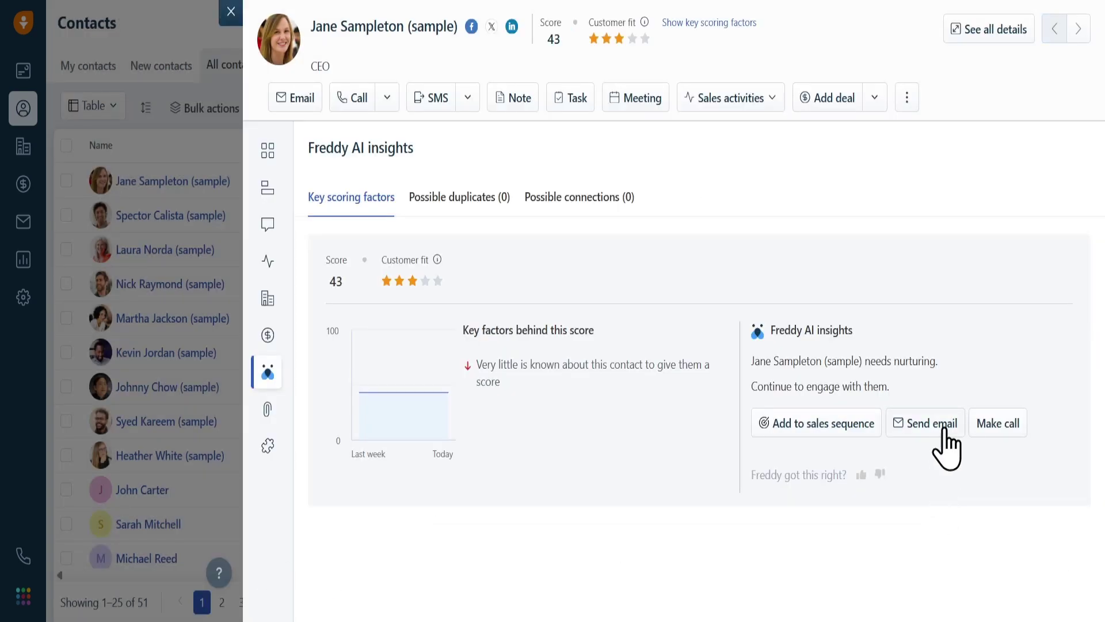
Check the call option in the contact's Freddy AI insights, closing the phone widget and the contact record when done
click(999, 435)
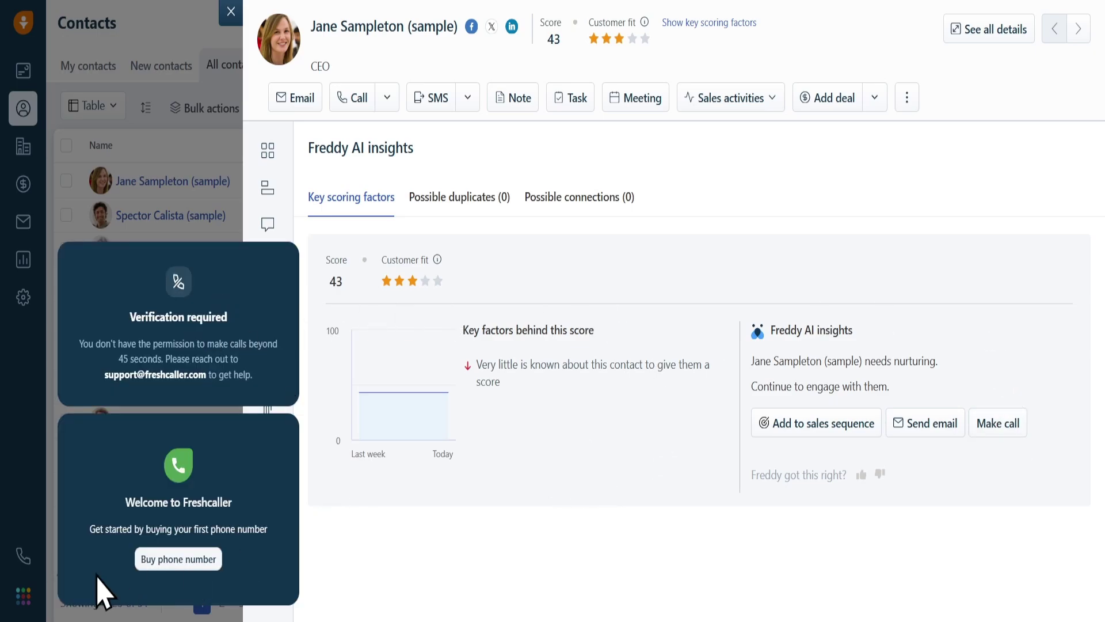
click(28, 561)
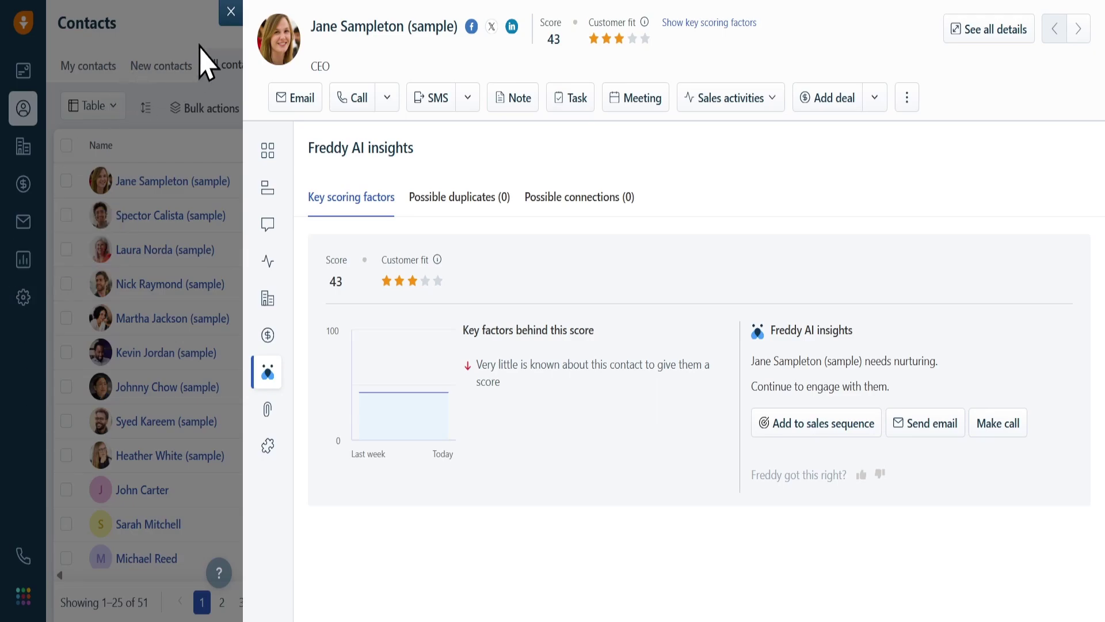
click(230, 11)
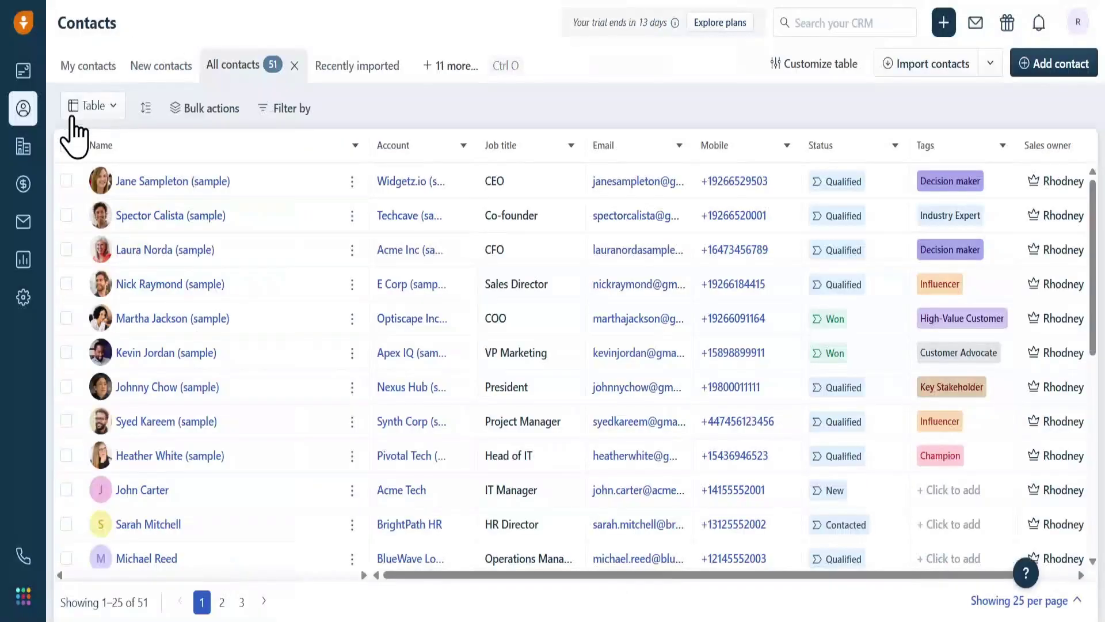
Examine the Freddy AI insights of the Pivotal Tech (sample) deal in the Discovery stage, and close the deal record
click(23, 184)
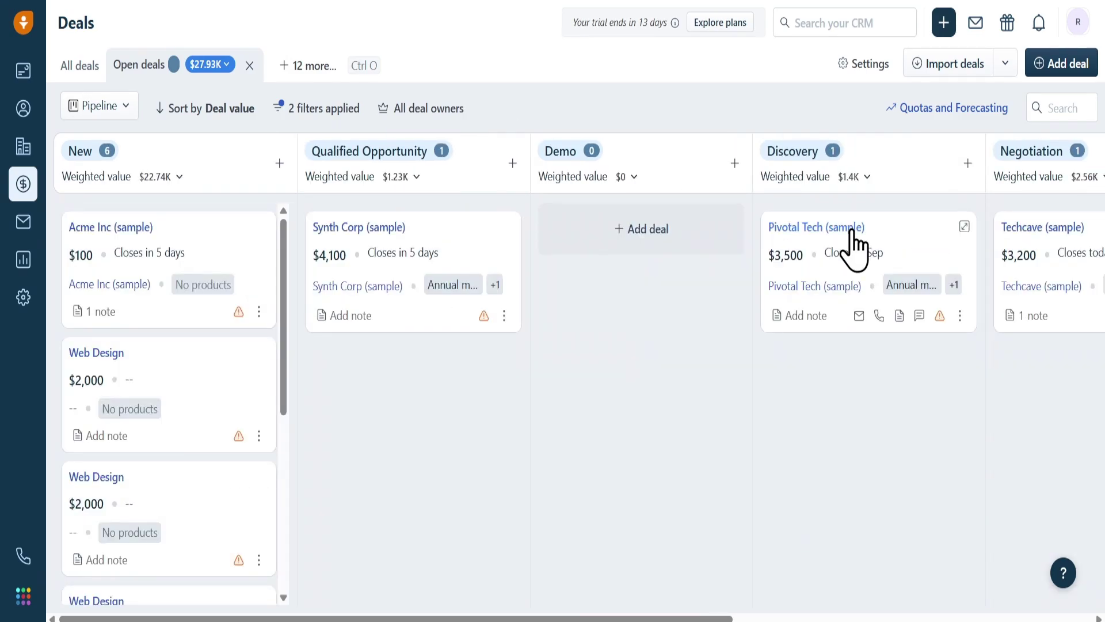
click(851, 229)
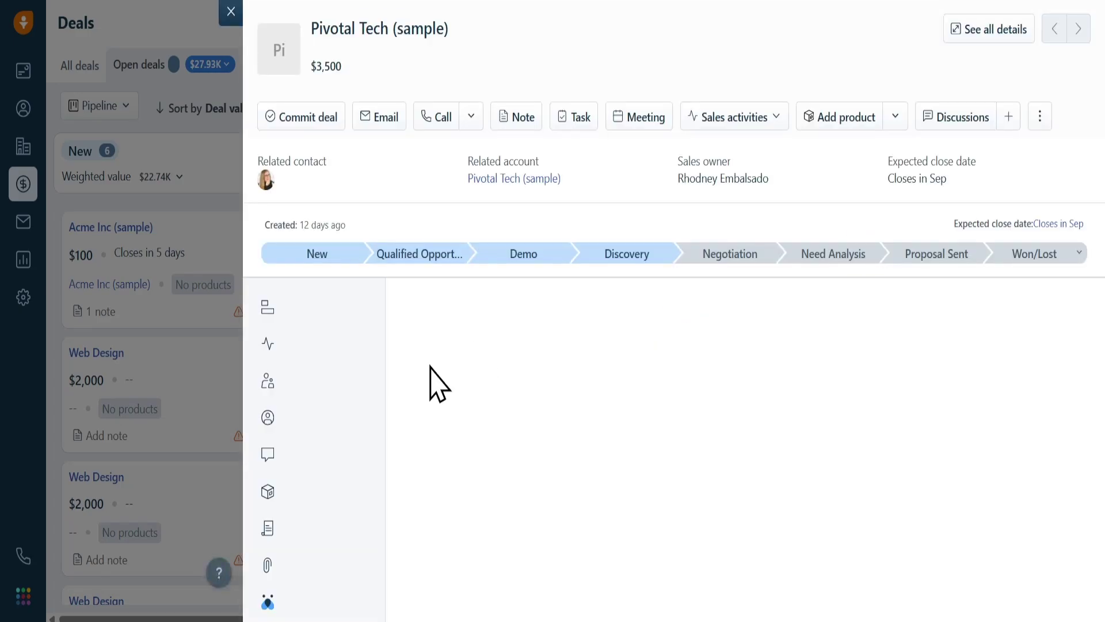
mouse_move(263, 483)
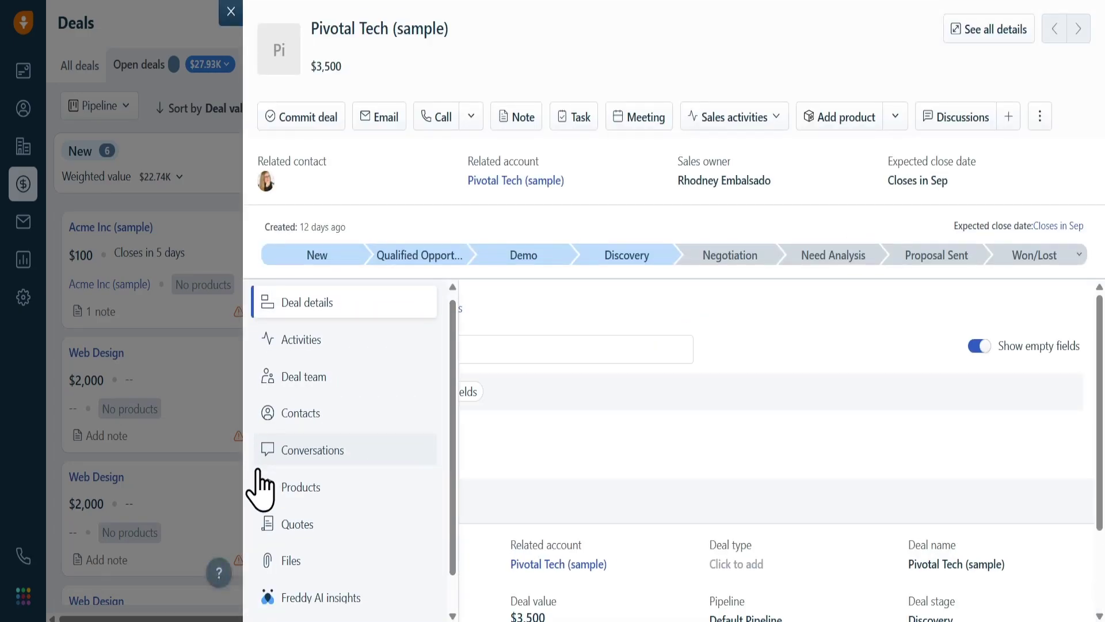
scroll(288, 506, down, 1)
click(326, 570)
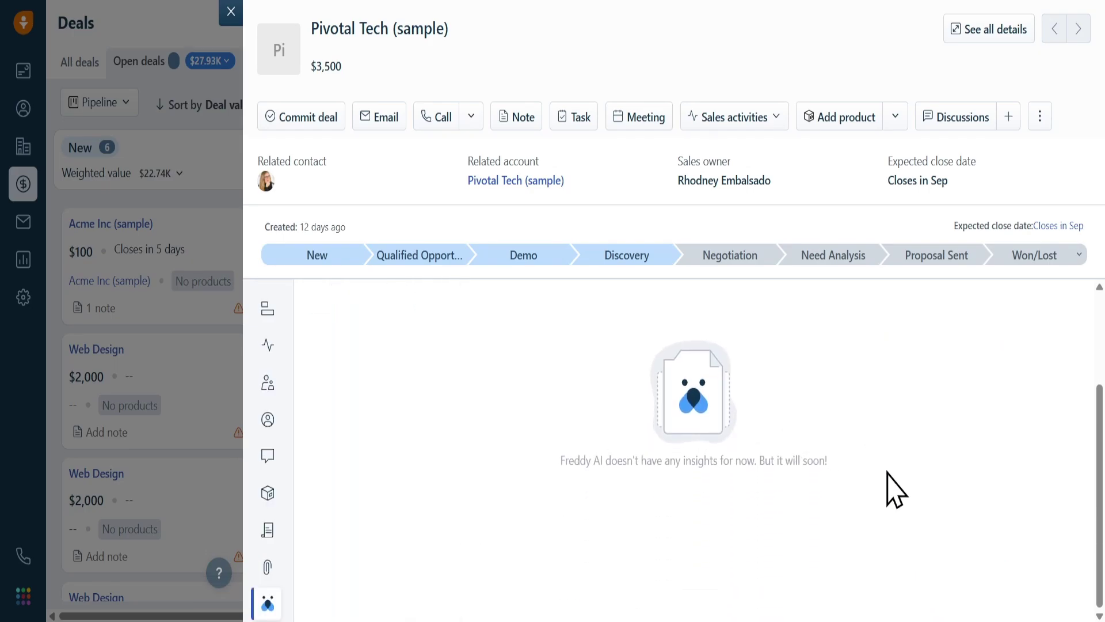
drag(829, 460, 547, 460)
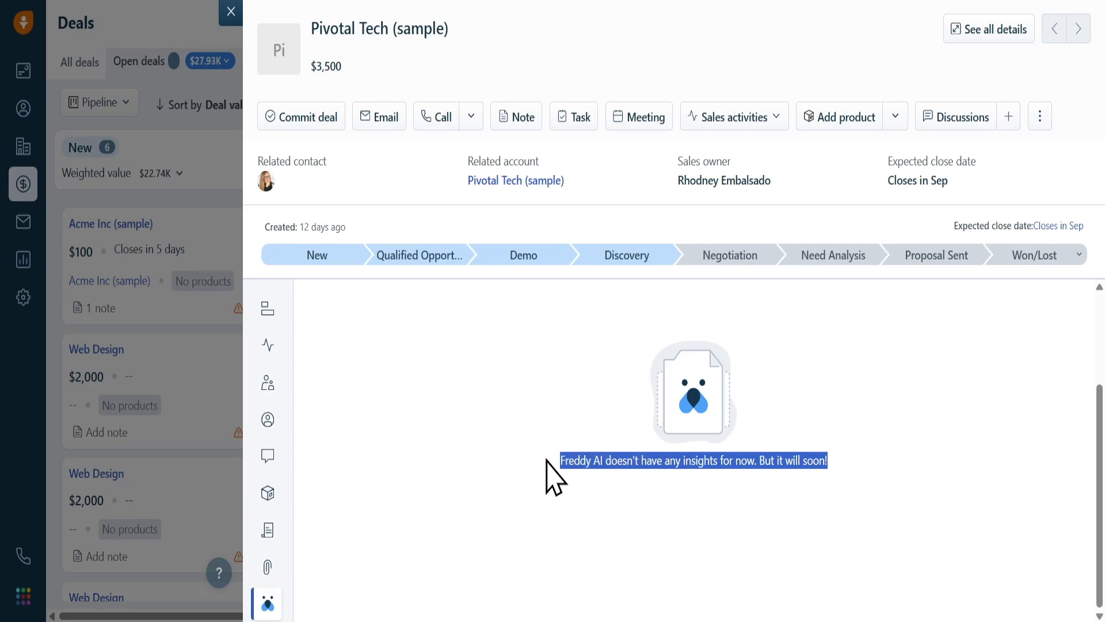
click(570, 534)
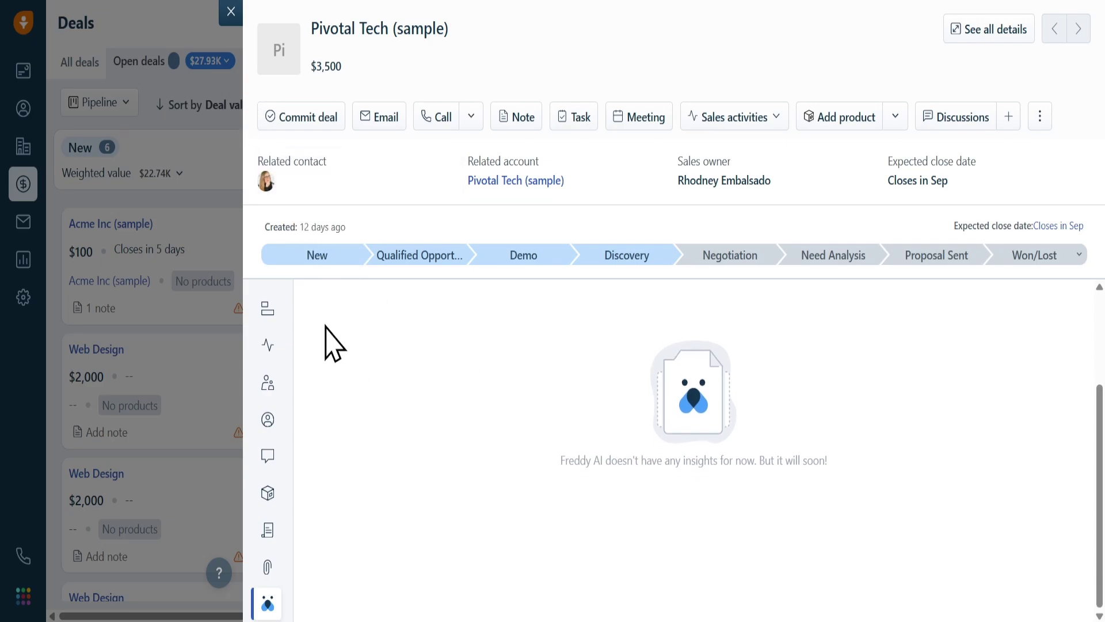
click(231, 11)
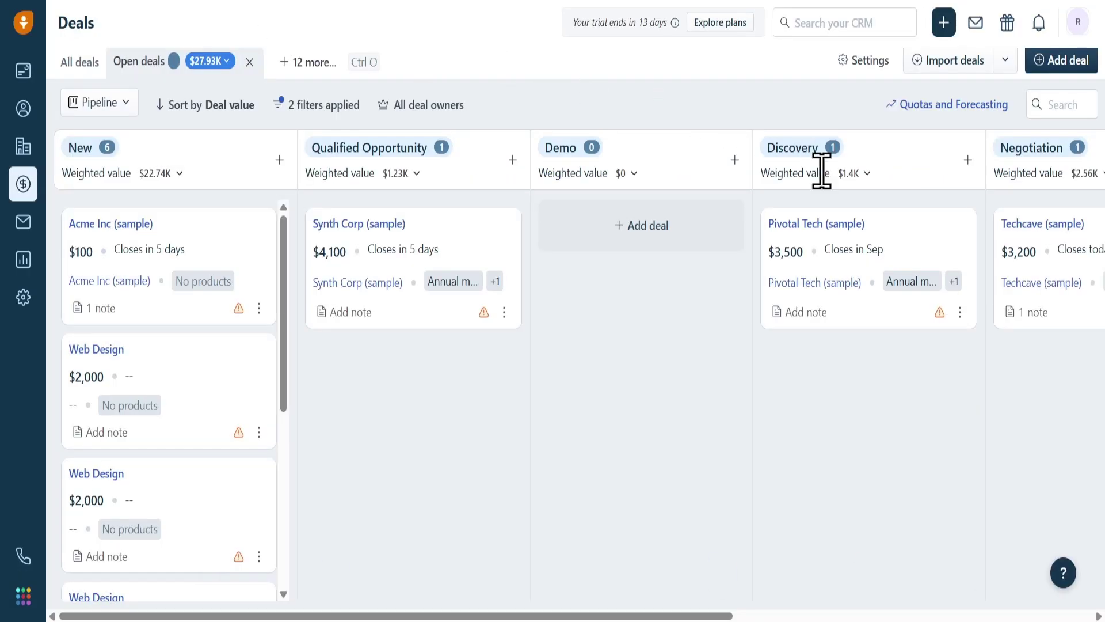